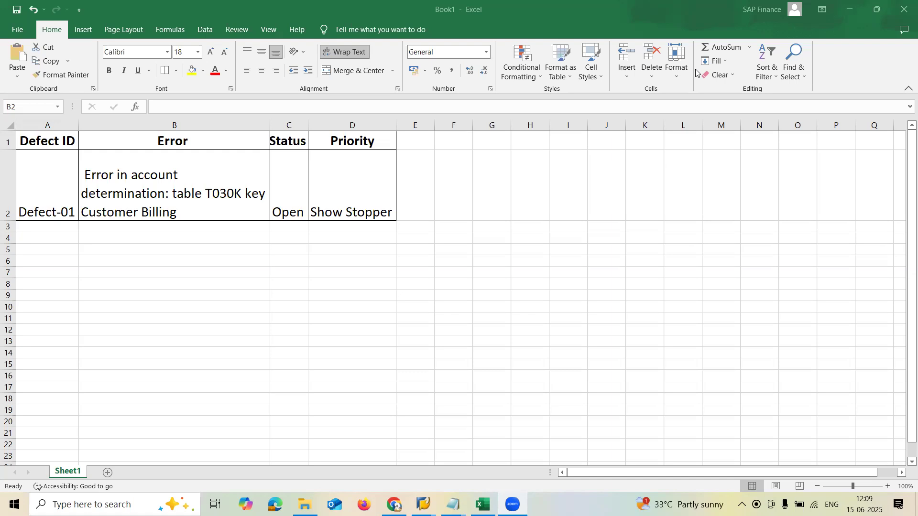
Step: Select the T030K key part of Defect-01's error text in Excel cell B2, leaving it unchanged
click(198, 170)
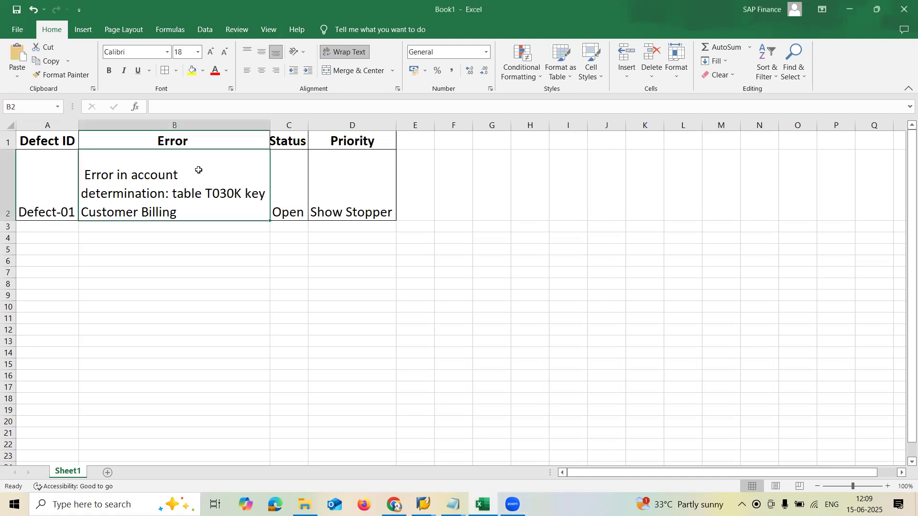
double_click(188, 205)
key(Down)
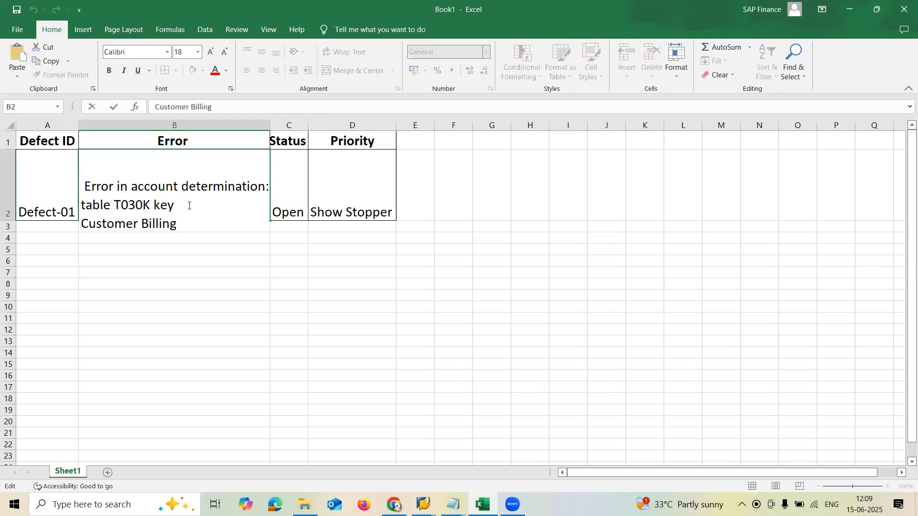
key(Up)
key(ctrl+shift+Left)
key(ctrl+shift+Left)
key(shift+Left)
key(shift+Left)
key(shift+Left)
key(shift+Right)
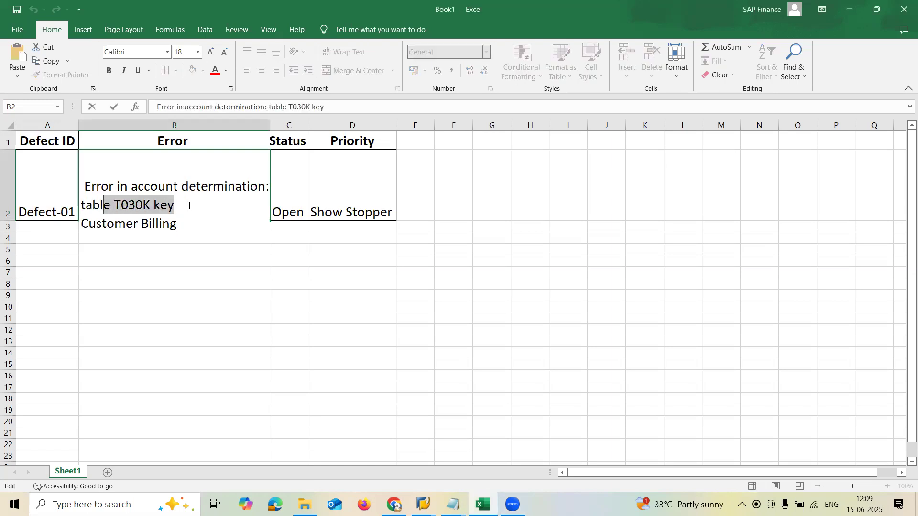
key(shift+Right)
key(shift+Right)
key(Return)
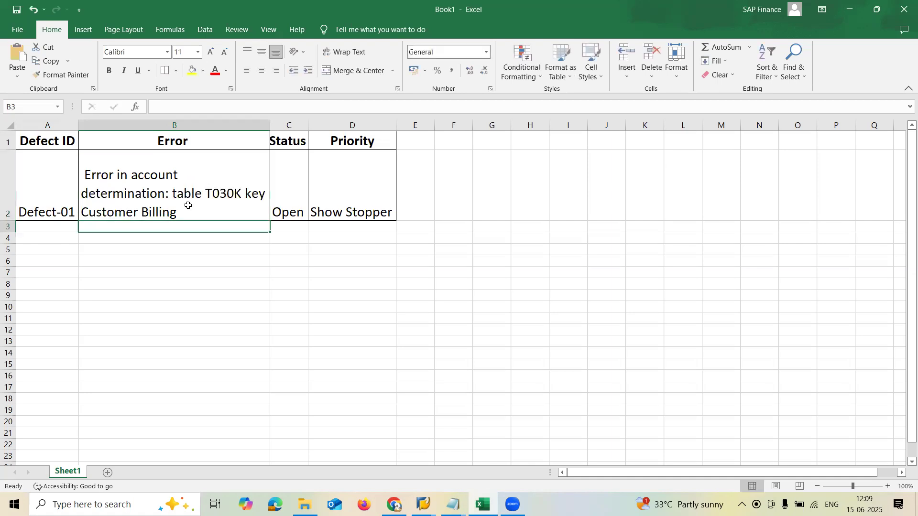
Step: Move across the Defect-01 row to Status cell C2, then back to B2
key(Left)
key(Up)
key(Right)
key(Right)
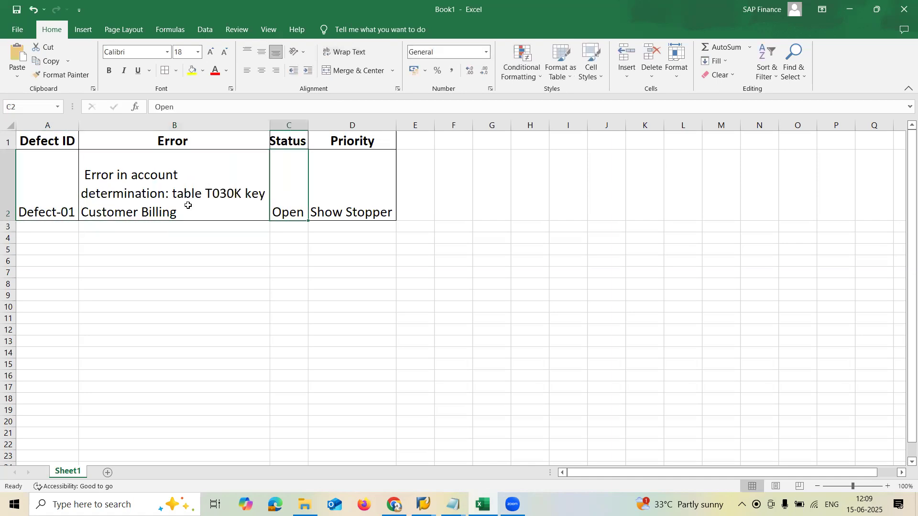
key(Right)
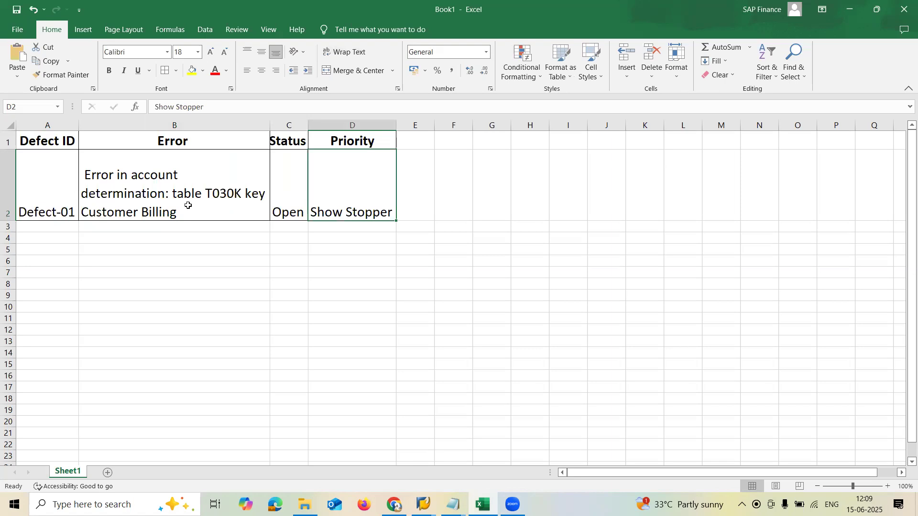
click(188, 205)
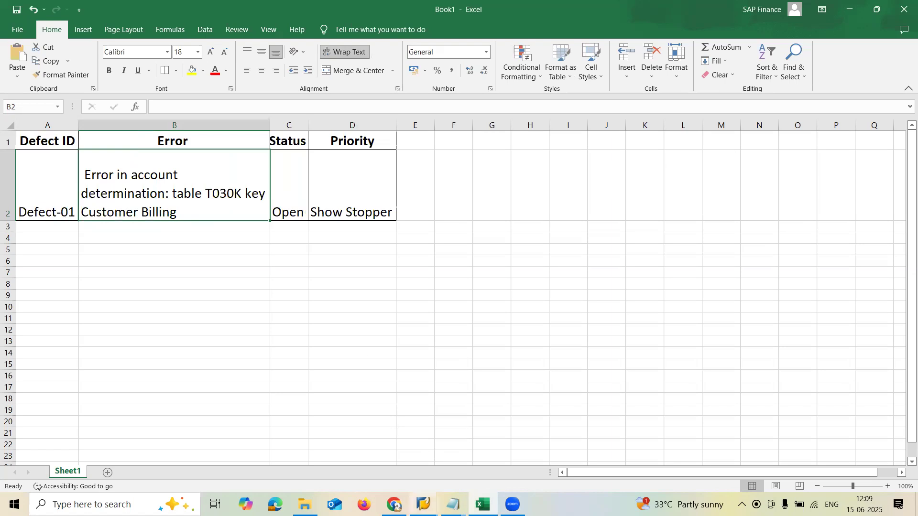
Step: In SAP, run VF02, check the billing document number and release it to accounting
mouse_move(424, 504)
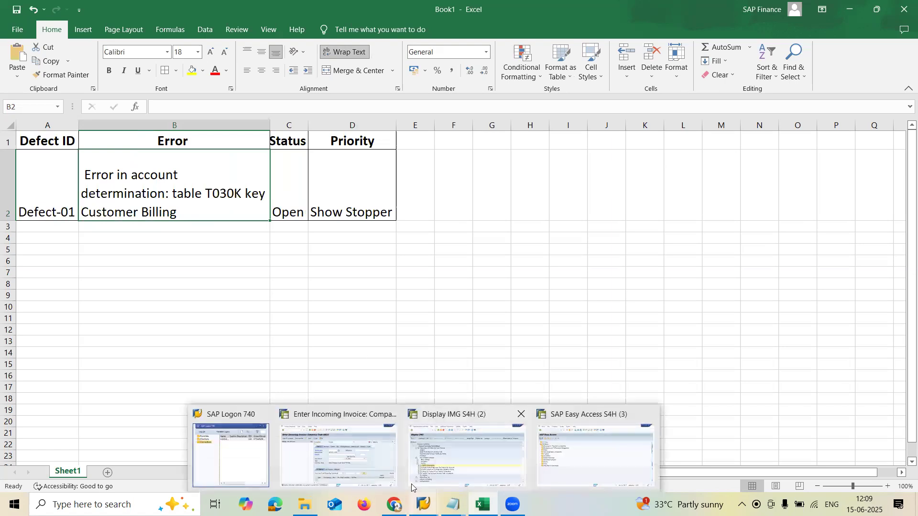
click(578, 463)
text(vf02)
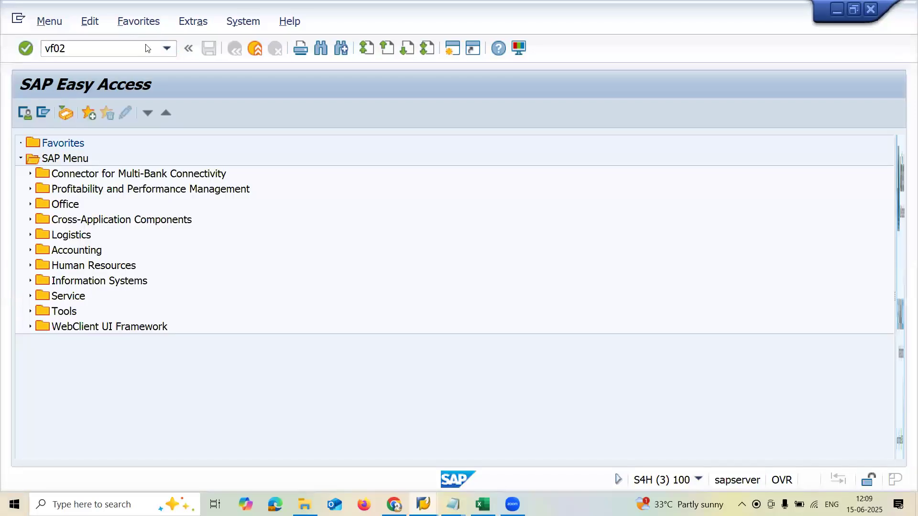
key(Return)
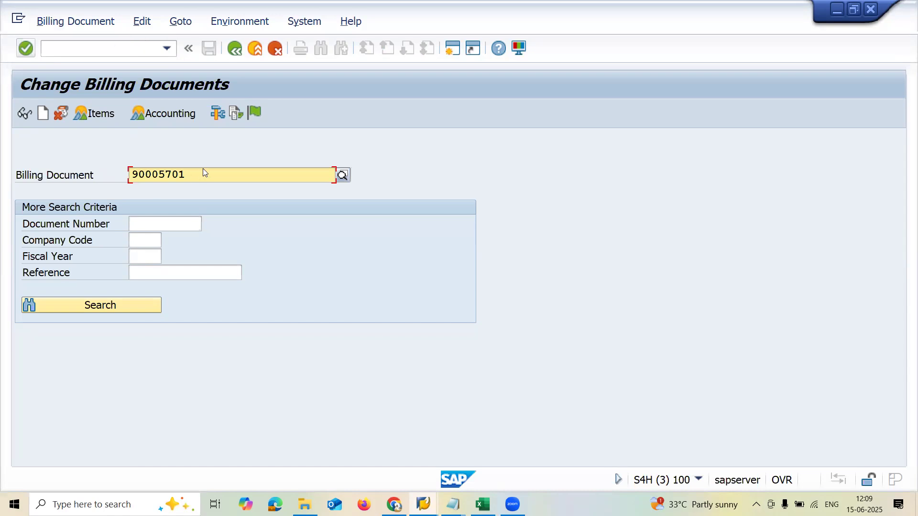
key(shift+Right)
key(shift+Right)
key(shift+Right)
key(shift+Right)
key(shift+Right)
key(shift+Right)
key(shift+Right)
key(shift+Right)
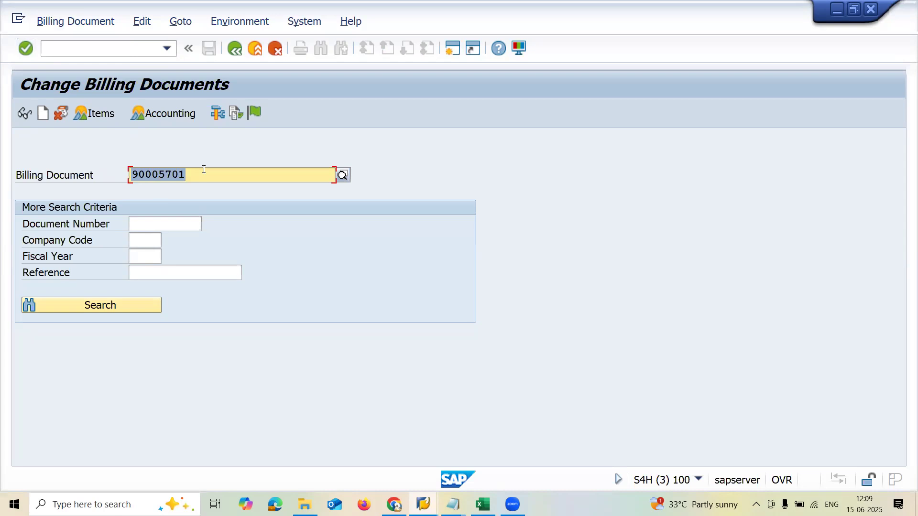
click(257, 118)
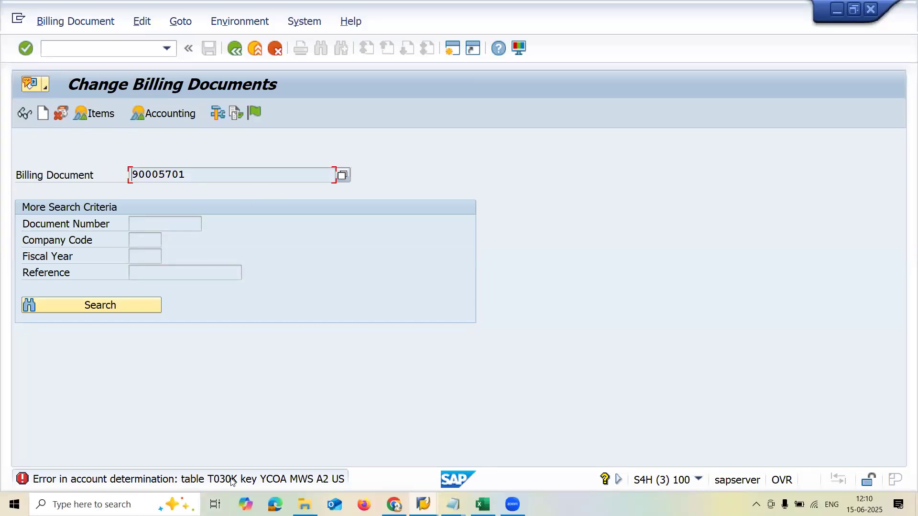
Step: Read the FF709 help on missing tax accounts for key YCOA MWS A2 US, then close it
double_click(275, 481)
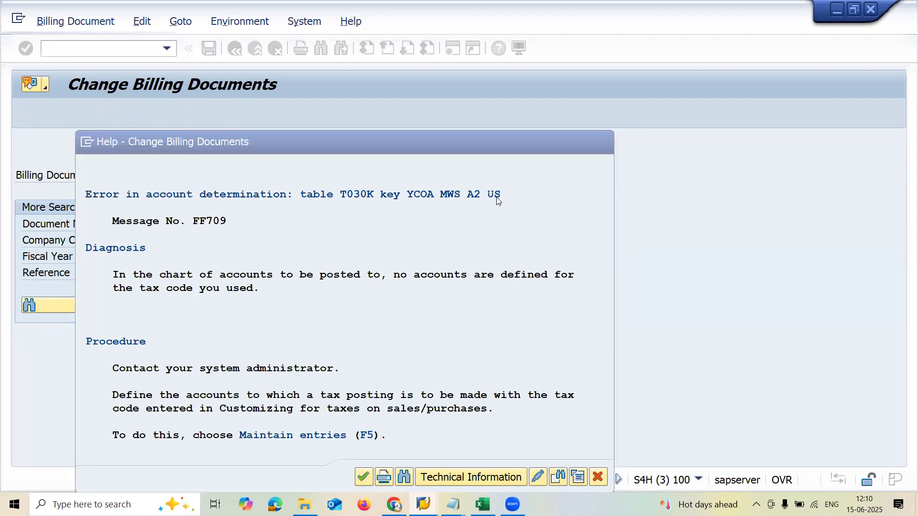
key(Escape)
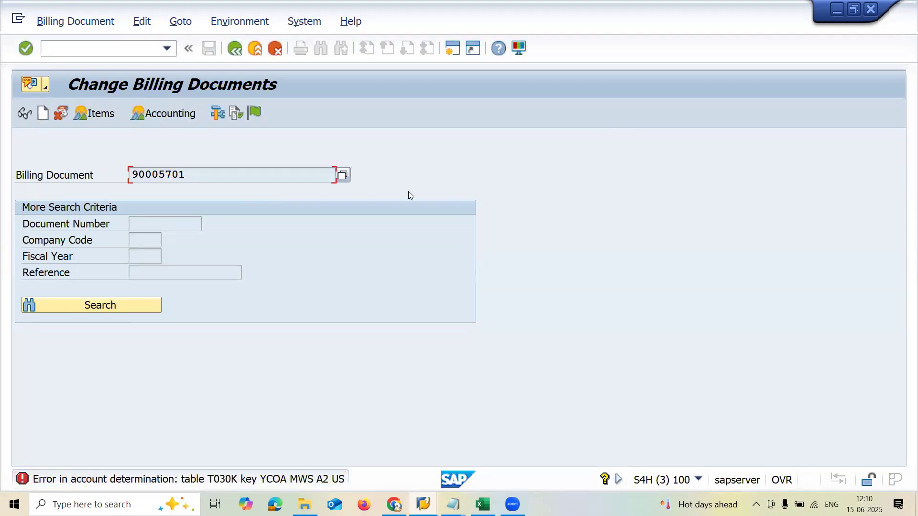
double_click(309, 479)
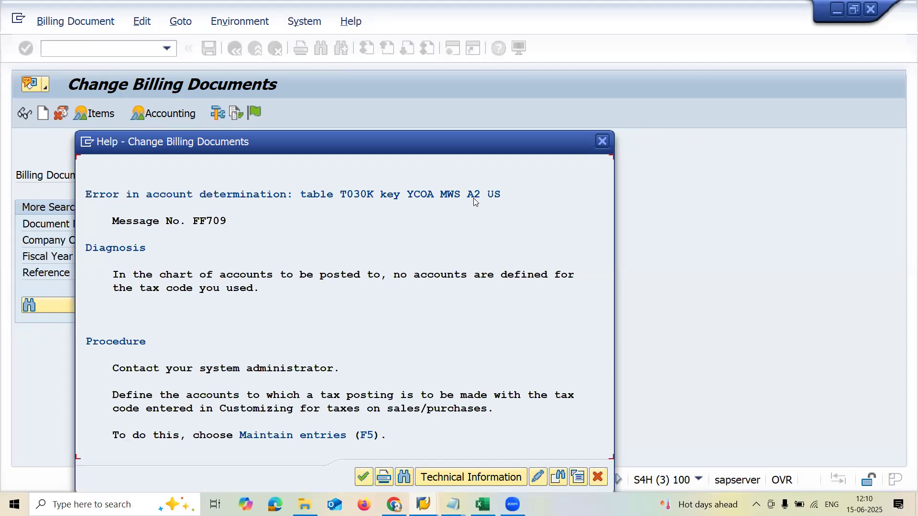
key(Escape)
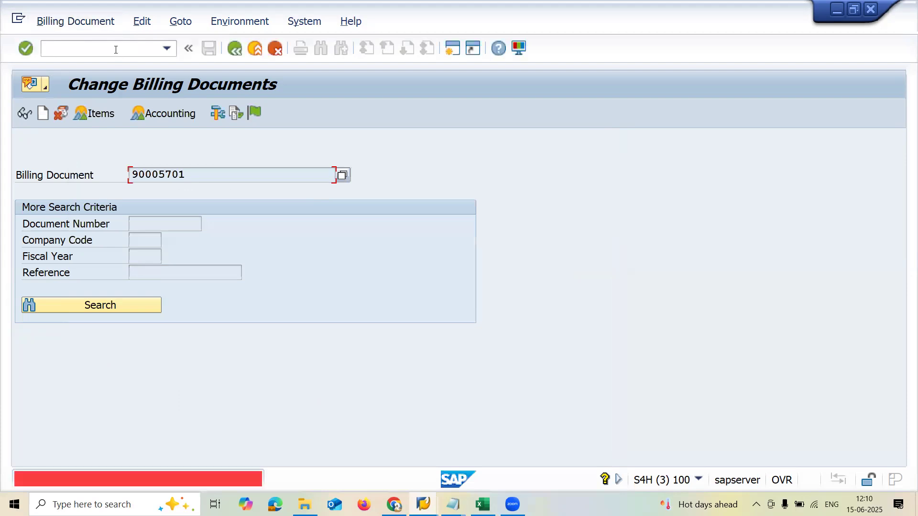
Step: Return to SAP Easy Access with /n, run SPRO and open the SAP Reference IMG
click(115, 50)
text(/n)
key(Return)
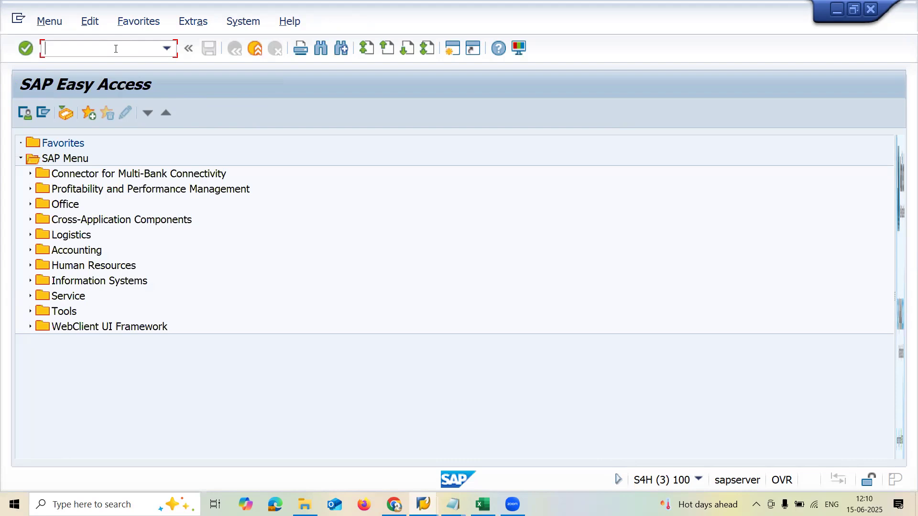
text(SPRO)
key(Return)
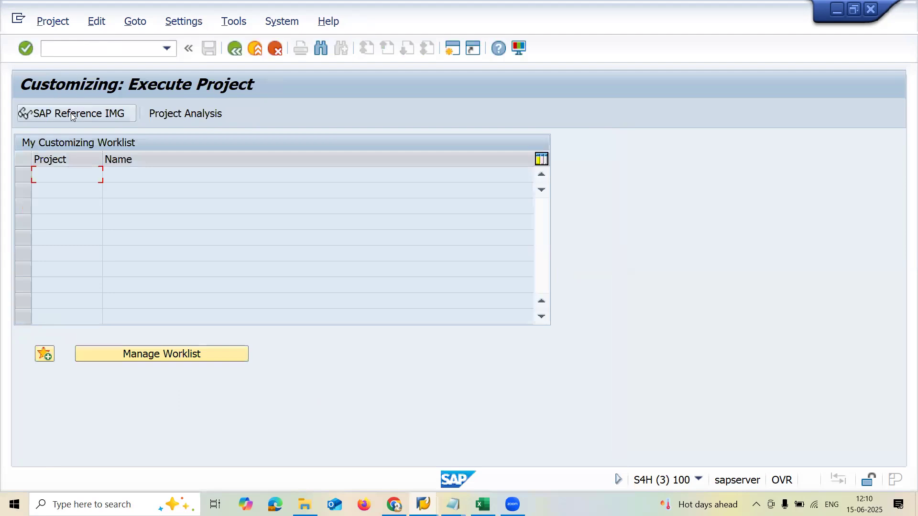
click(71, 113)
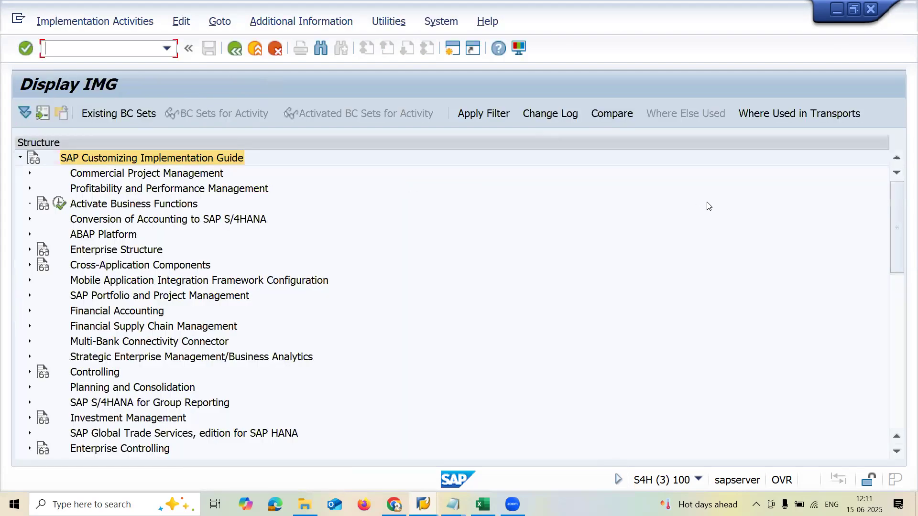
Step: Expand Financial Accounting > Global Settings > Tax on Sales/Purchases > Posting and run Define Tax Accounts
scroll(904, 212, down, 1)
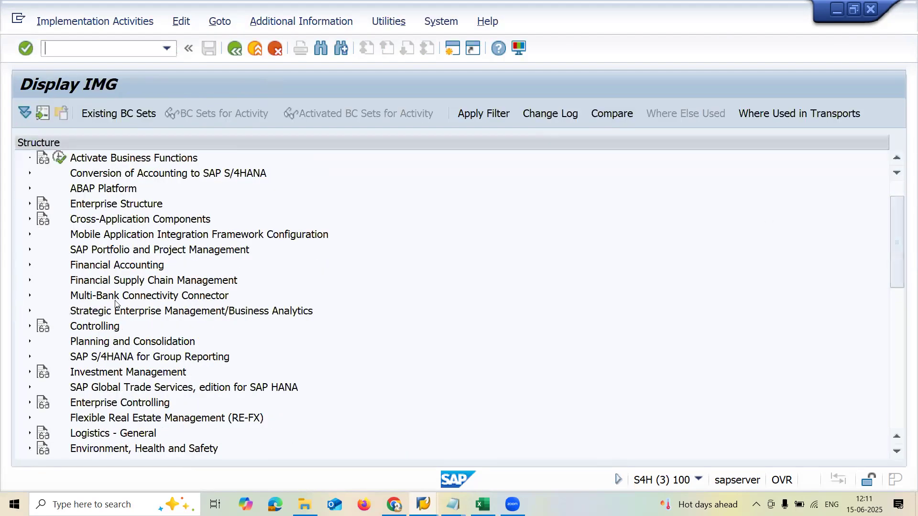
click(30, 266)
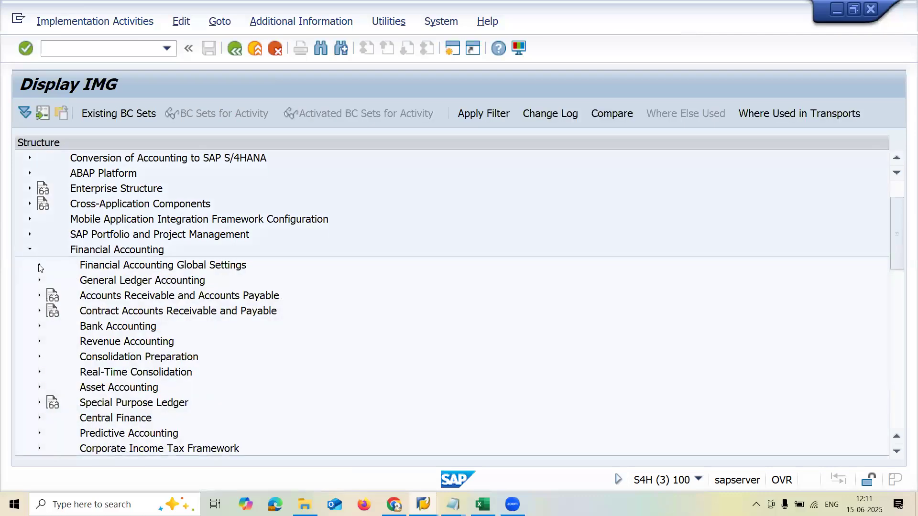
click(39, 266)
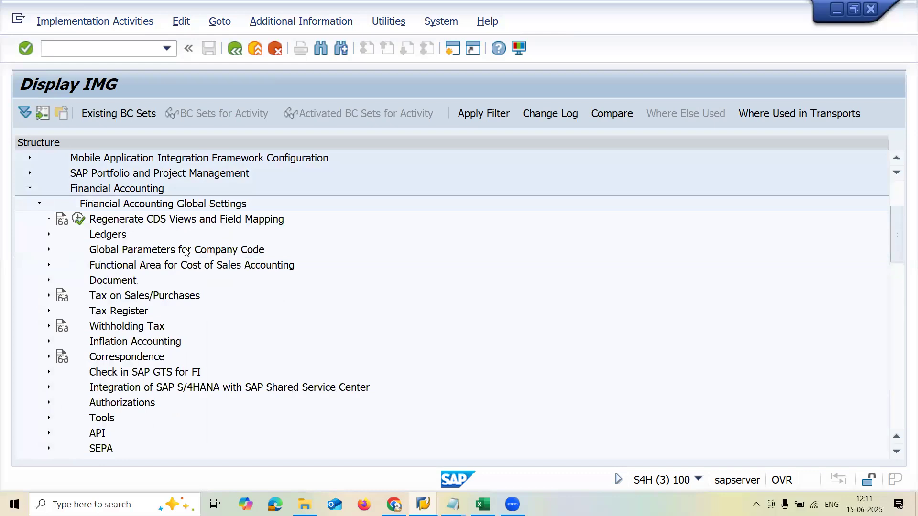
click(49, 297)
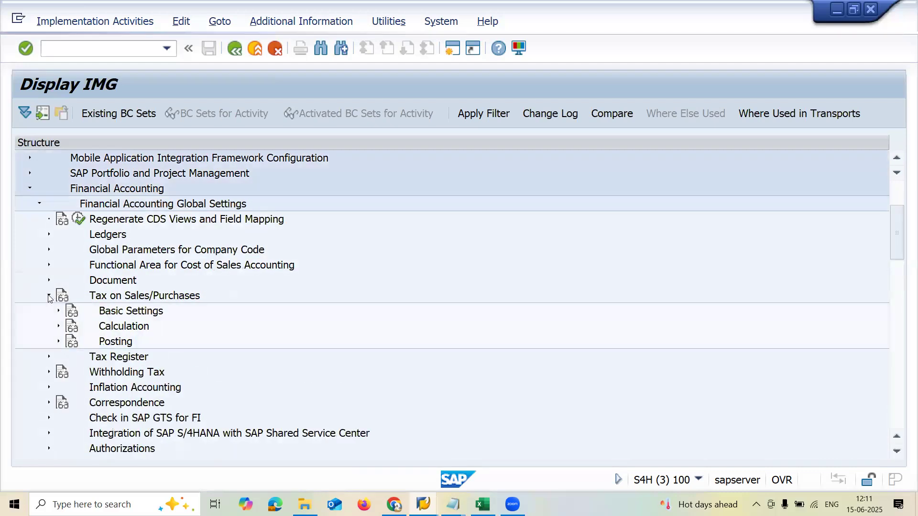
click(59, 342)
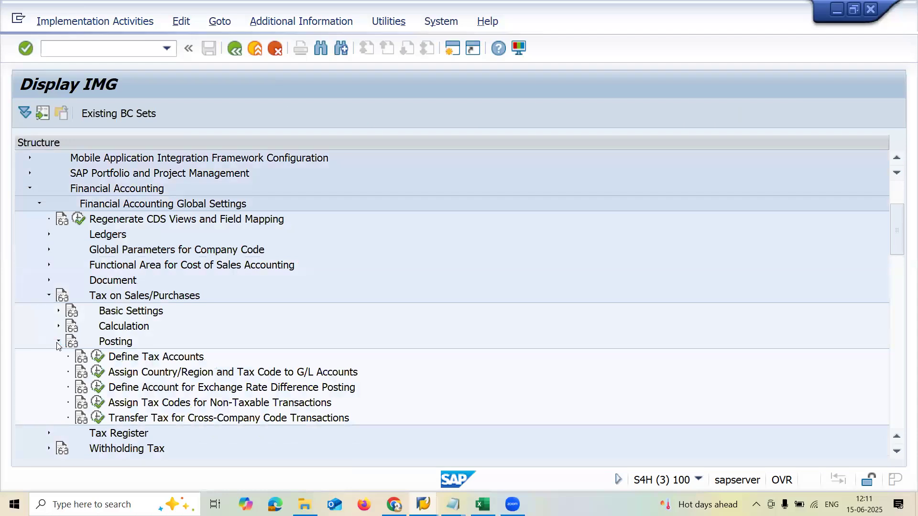
click(101, 359)
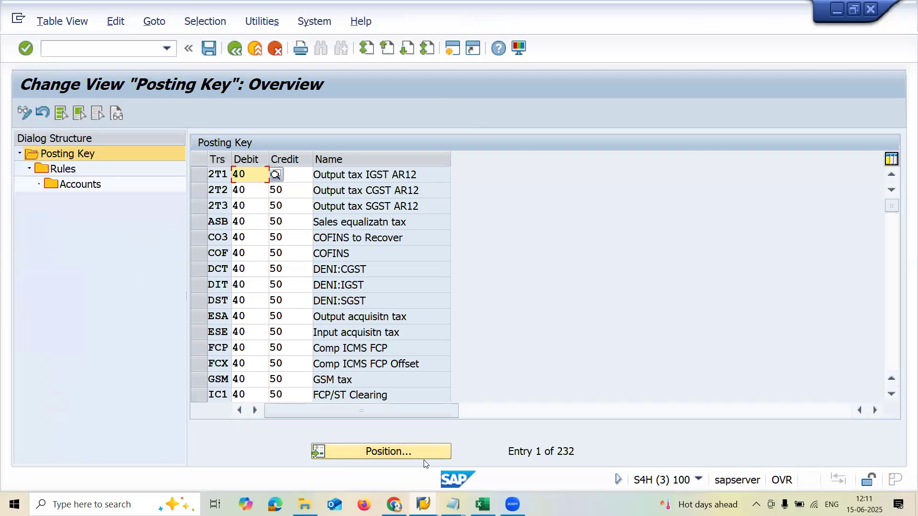
Step: Position the posting key list on transaction MWS and open its rules
click(388, 452)
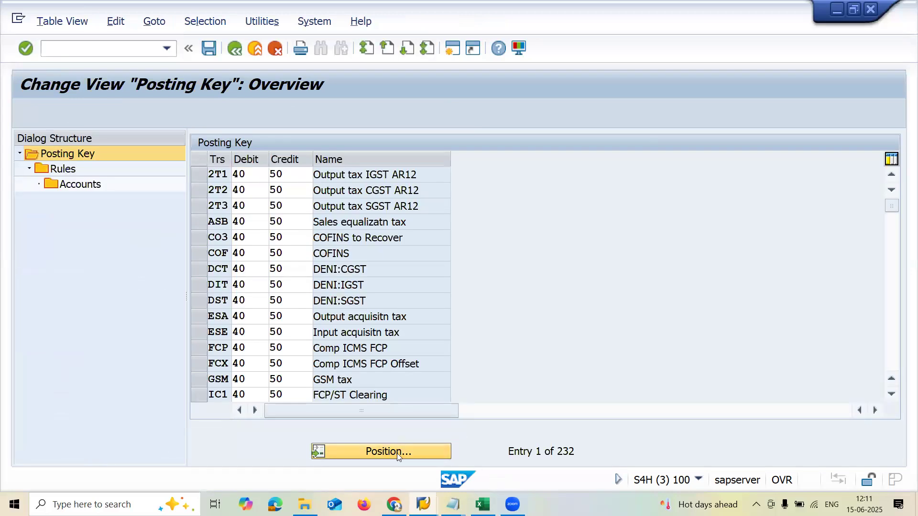
mouse_move(453, 504)
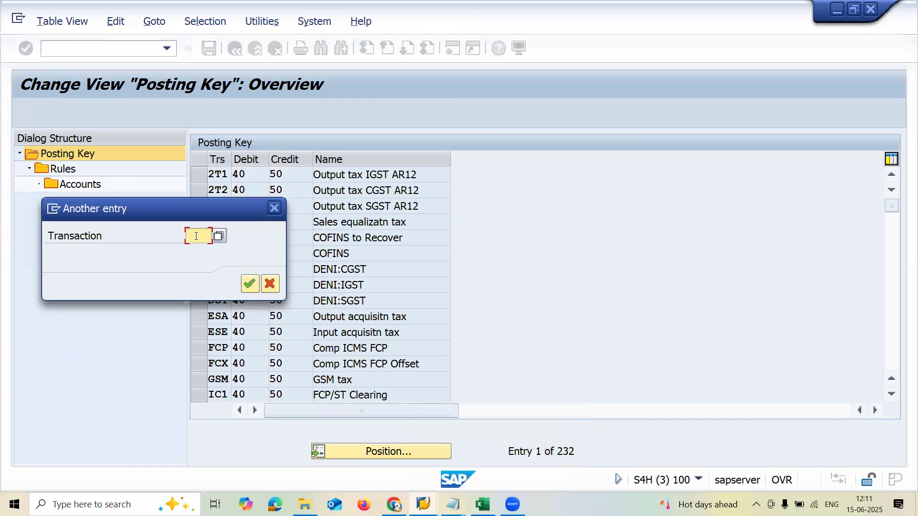
text(MWS)
key(Return)
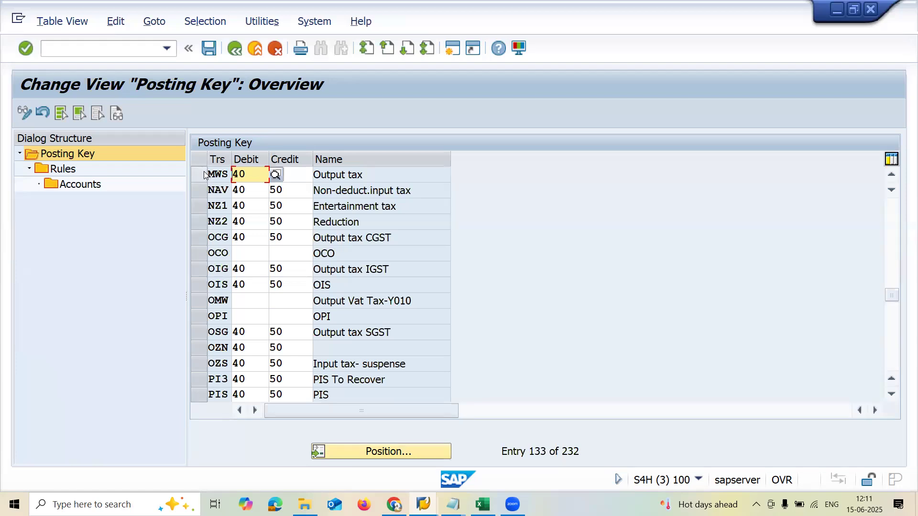
click(204, 174)
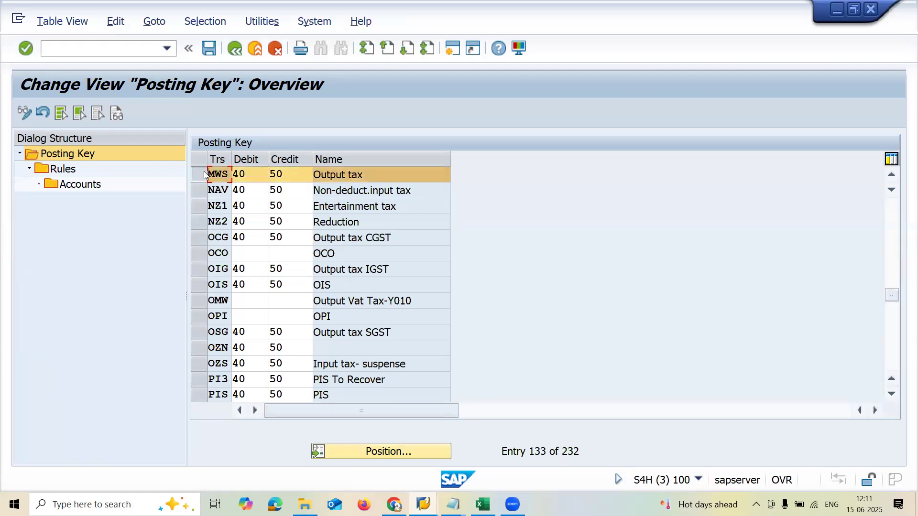
double_click(55, 168)
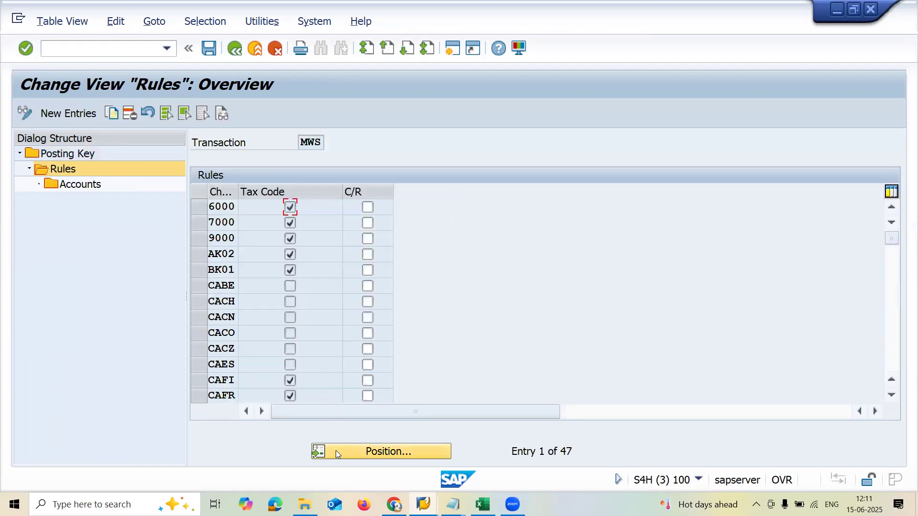
Step: Jump to chart of accounts YCOA in the MWS rules and open its tax accounts
click(336, 450)
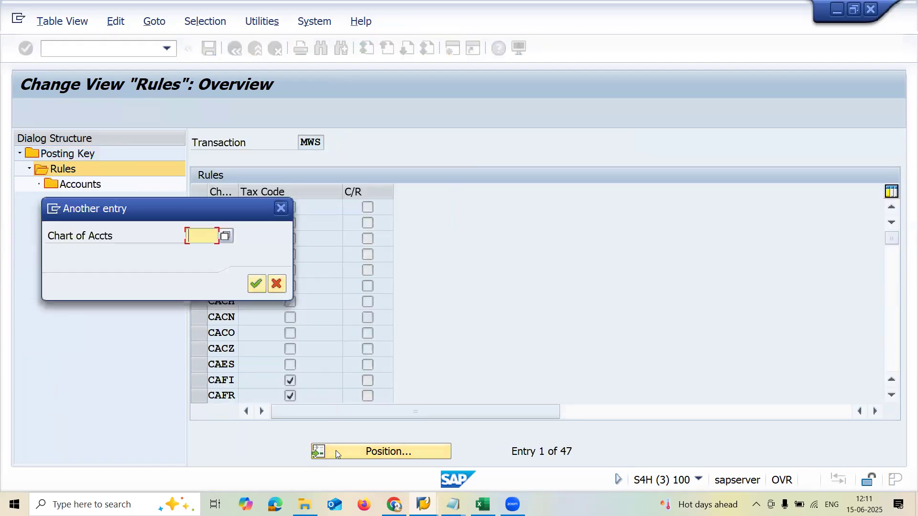
text(YCOA)
key(Return)
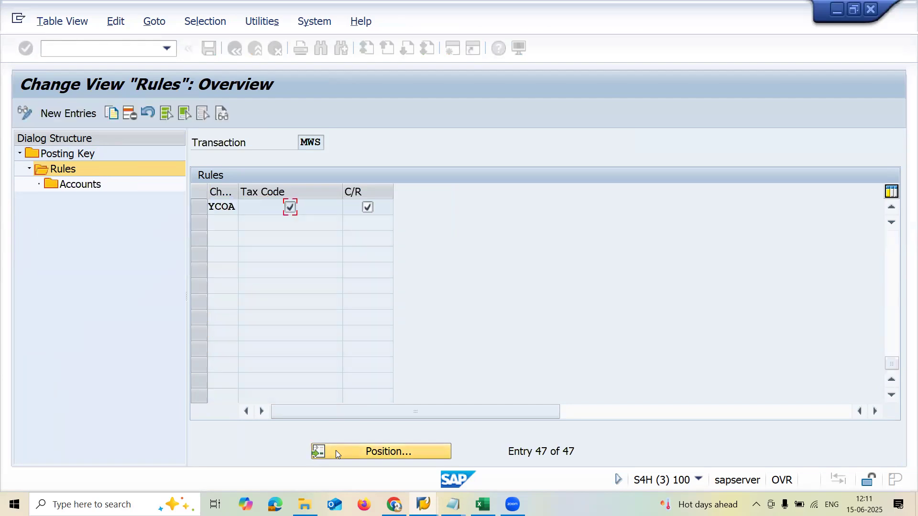
click(200, 208)
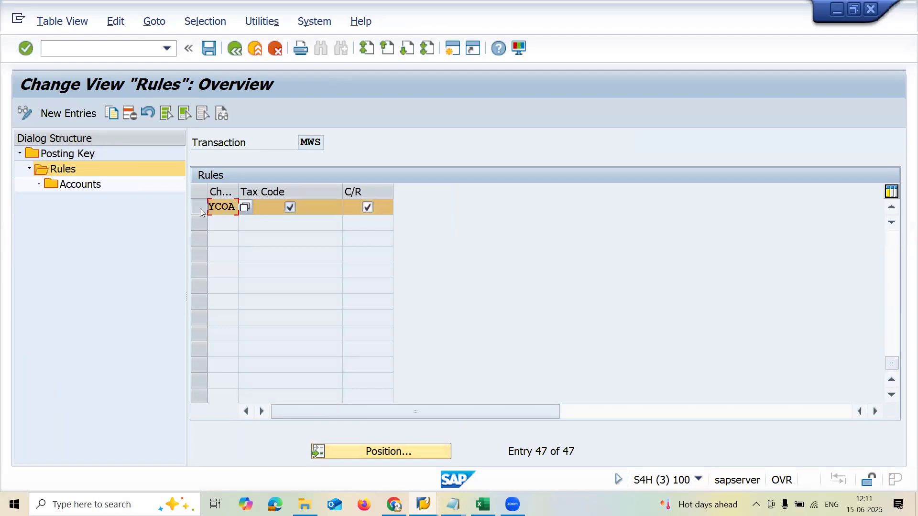
double_click(90, 187)
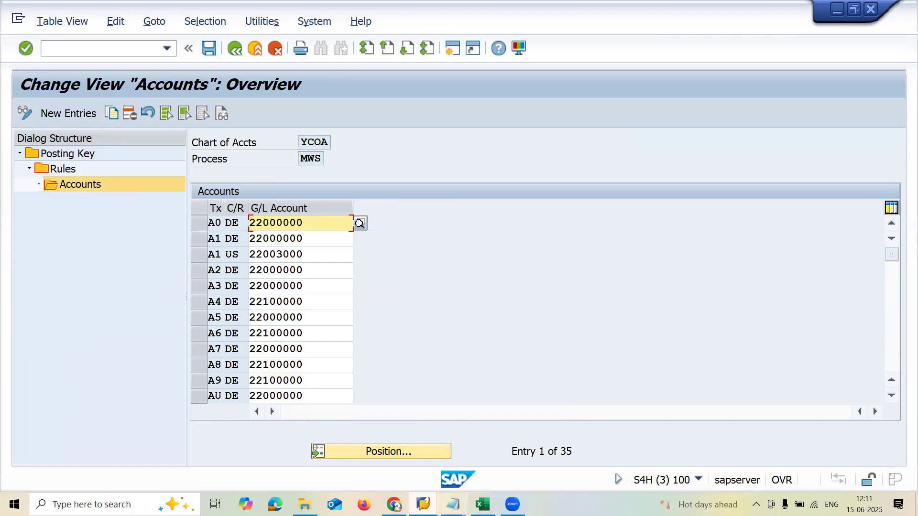
Step: Rerun /NVF02 in the other session, retry releasing 90005701, then return to the YCOA accounts table
mouse_move(423, 504)
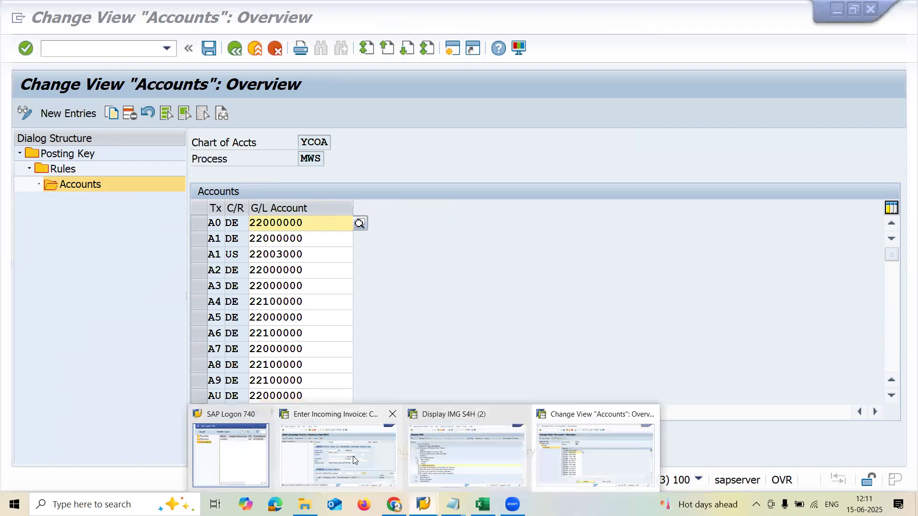
click(352, 456)
click(109, 51)
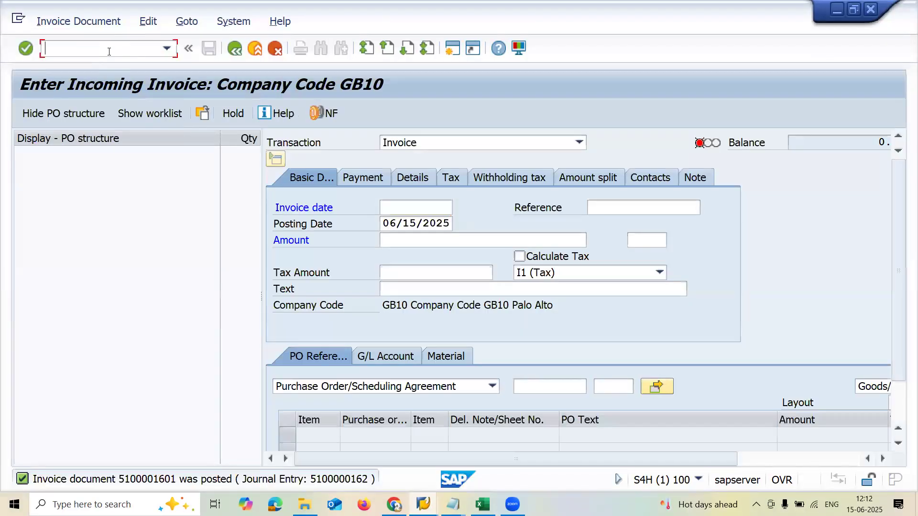
text(/NVF02)
key(Return)
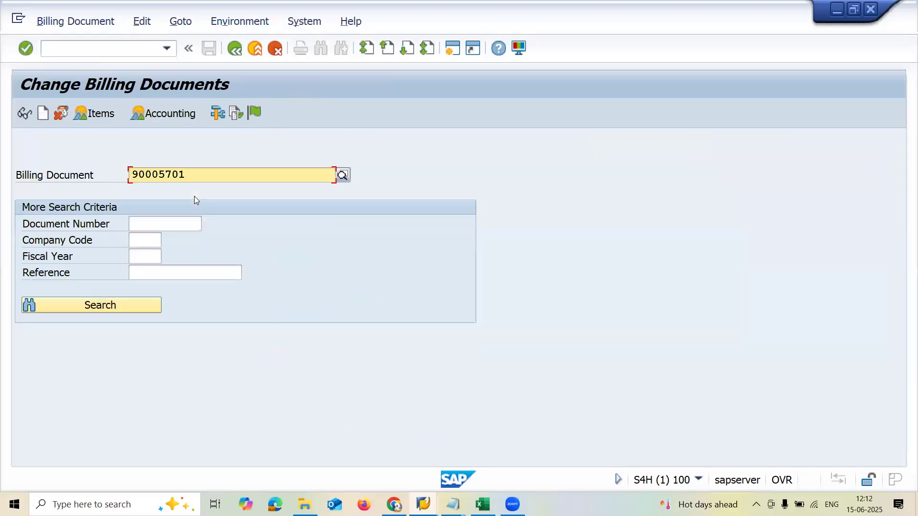
click(254, 113)
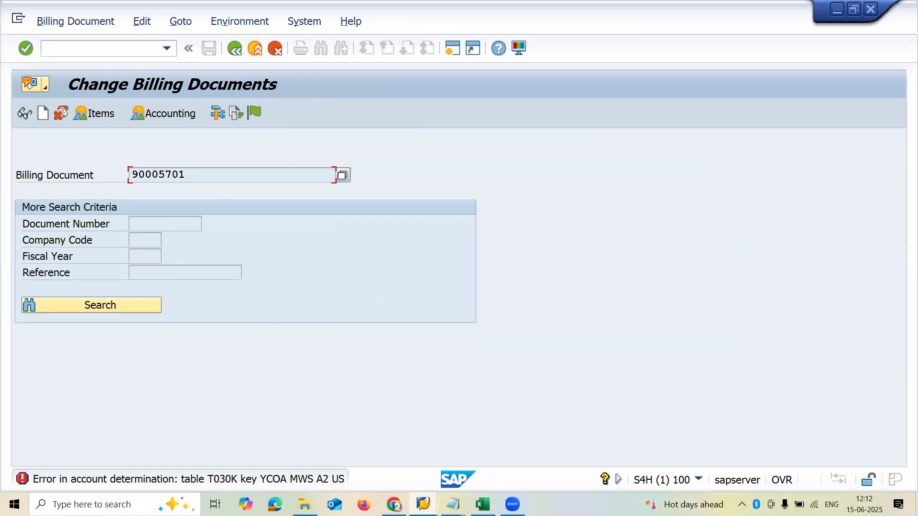
mouse_move(423, 504)
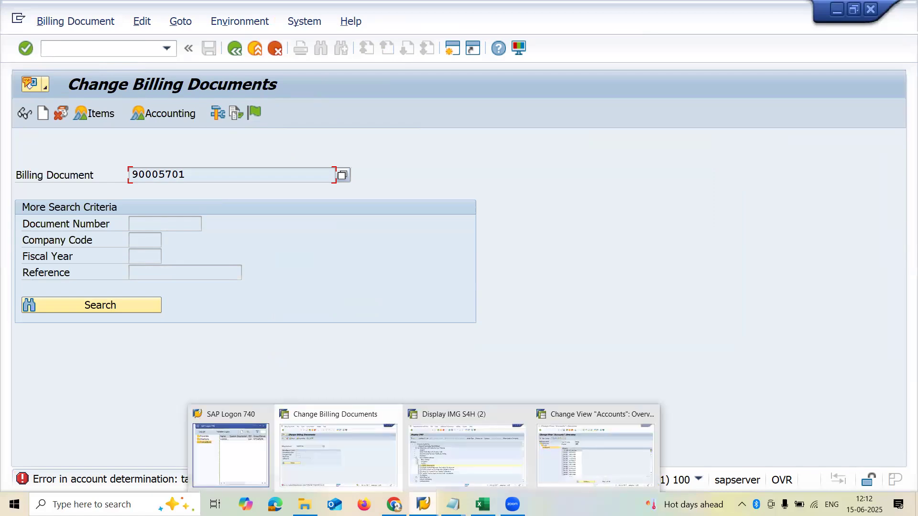
click(561, 466)
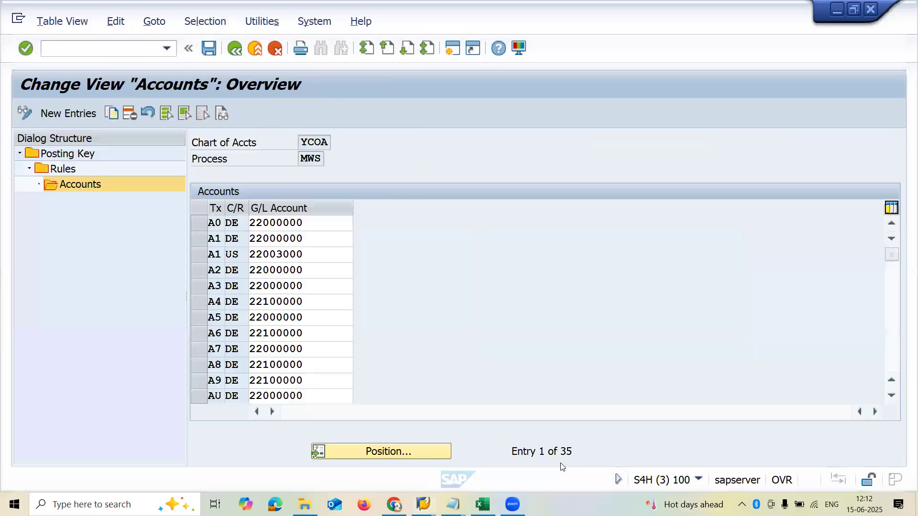
Step: Add a new YCOA MWS tax account row: tax code A2, region US, G/L account 22000000
click(73, 115)
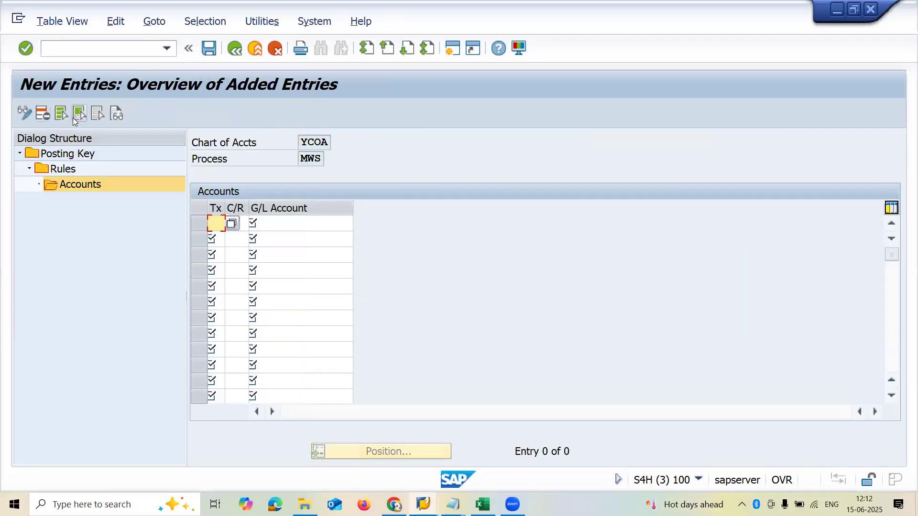
text(2)
key(Tab)
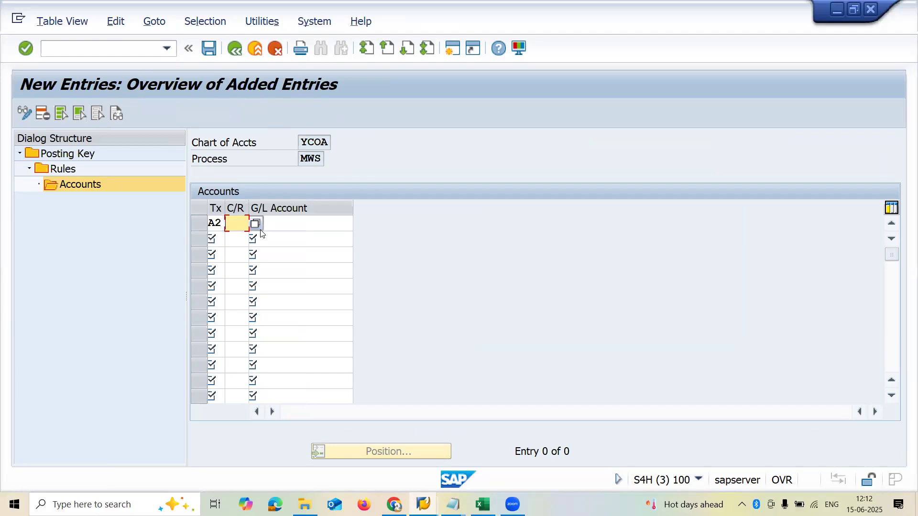
text(US)
key(Tab)
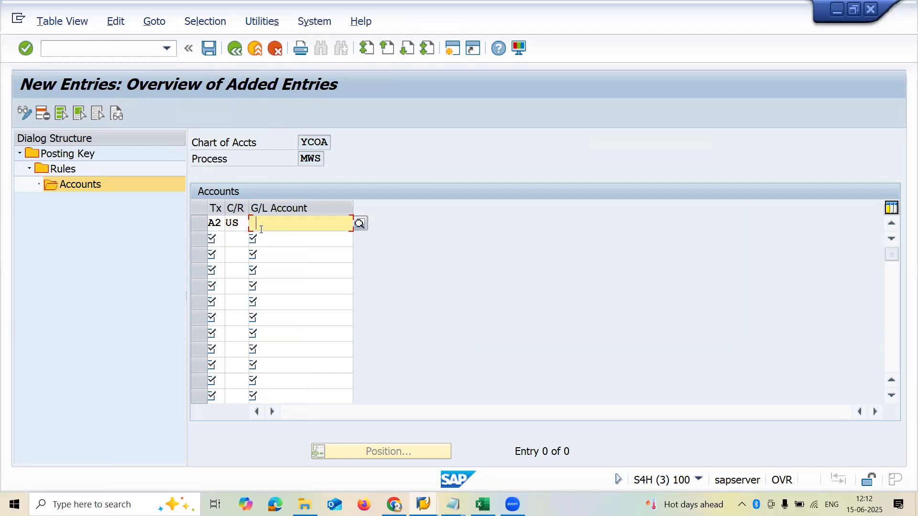
click(261, 229)
click(261, 230)
click(261, 230)
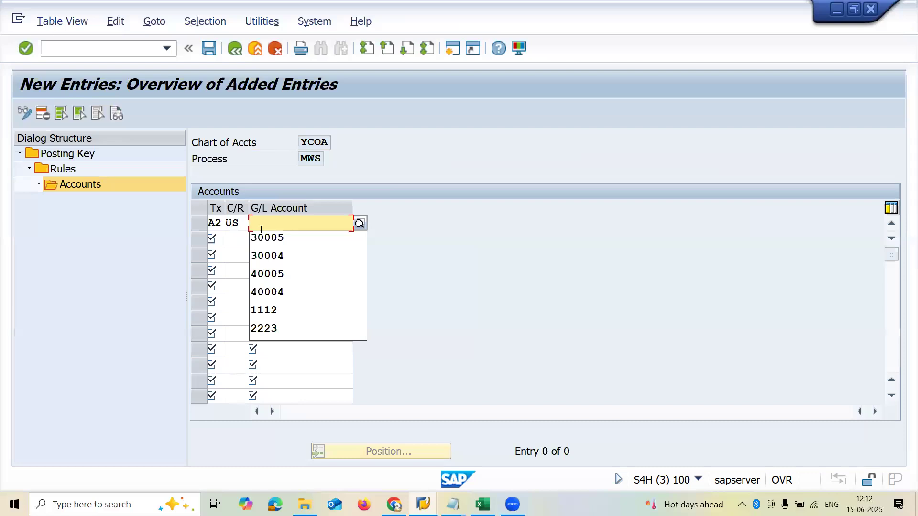
text(22)
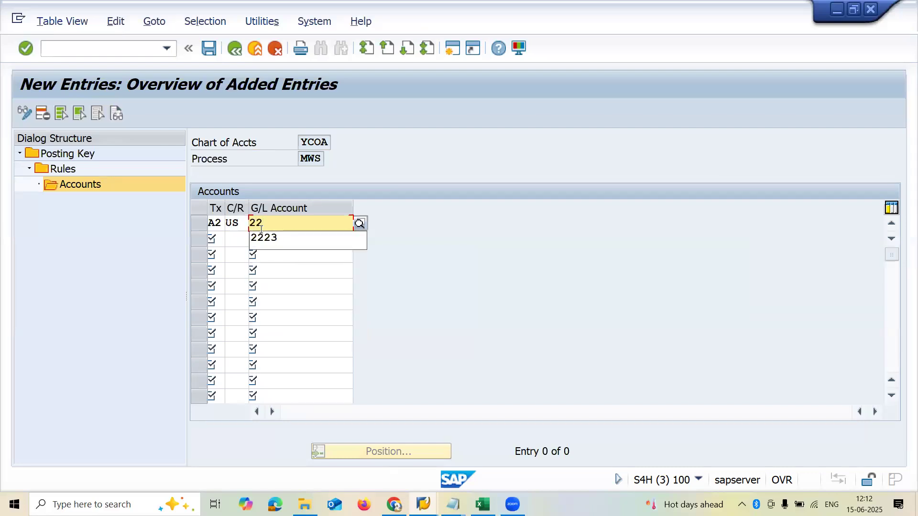
text(000000)
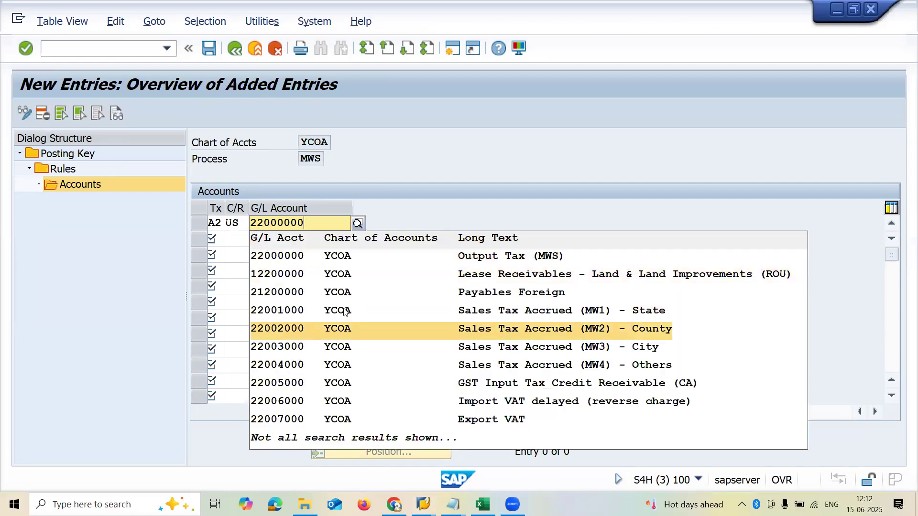
click(360, 261)
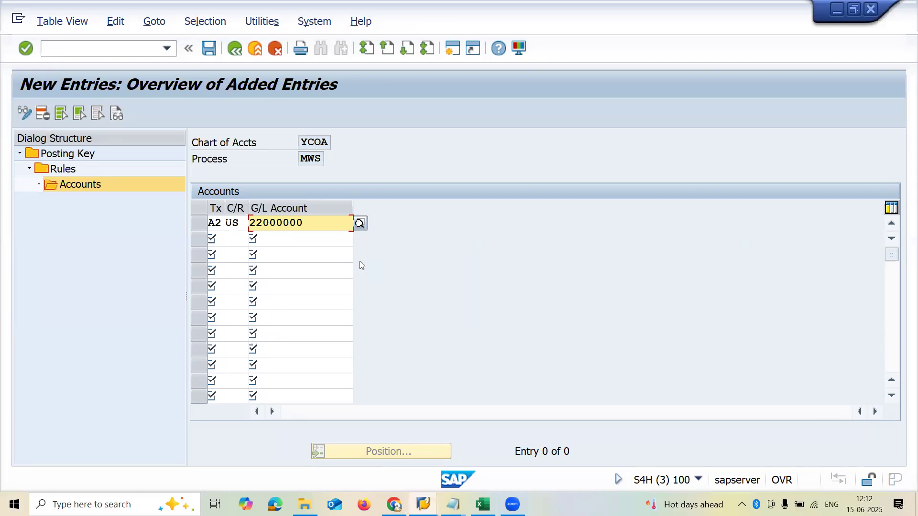
click(388, 270)
key(Return)
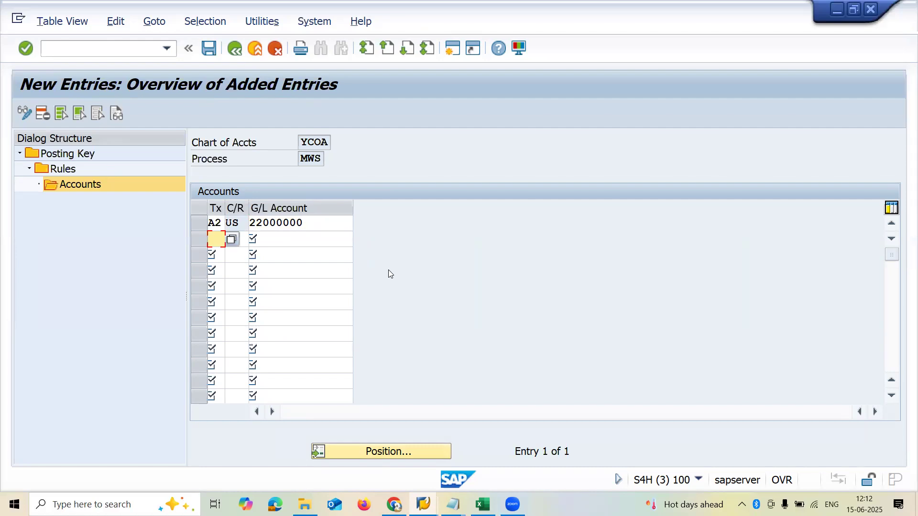
Step: Save the new entry under a customizing request and return to the billing document session
key(ctrl+s)
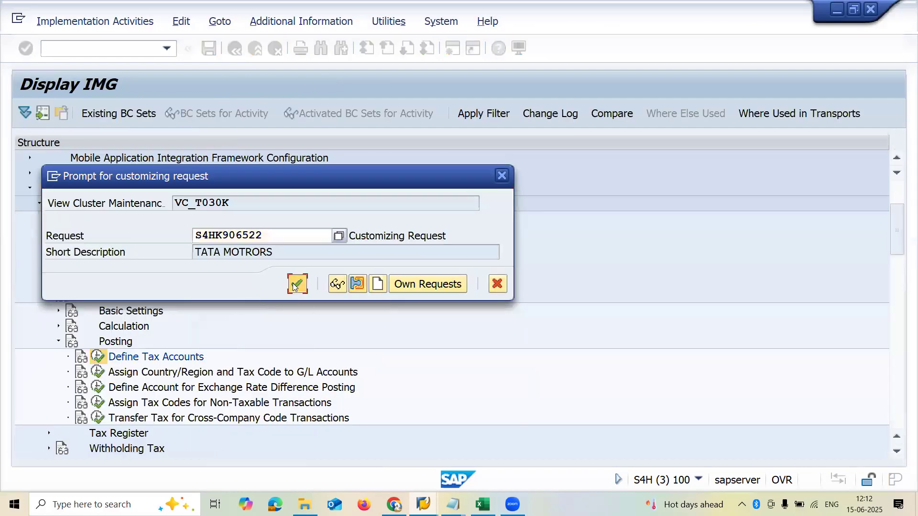
click(295, 286)
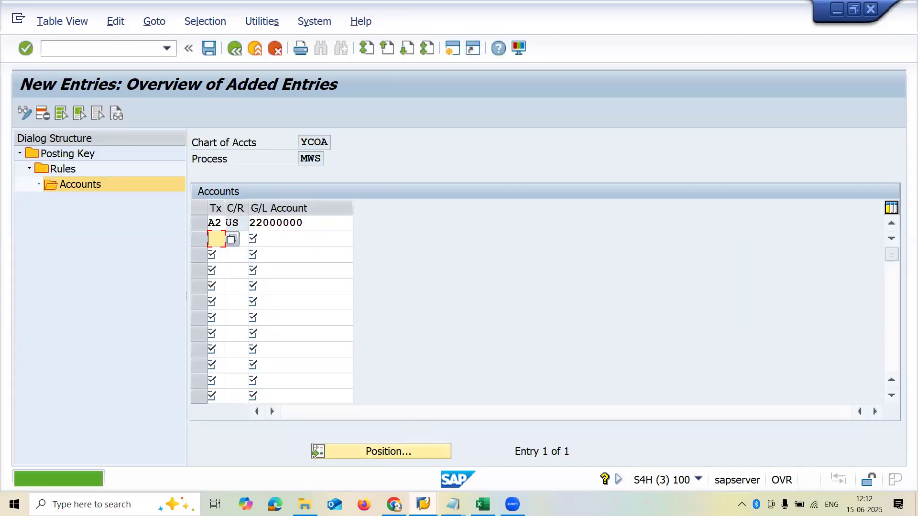
mouse_move(423, 504)
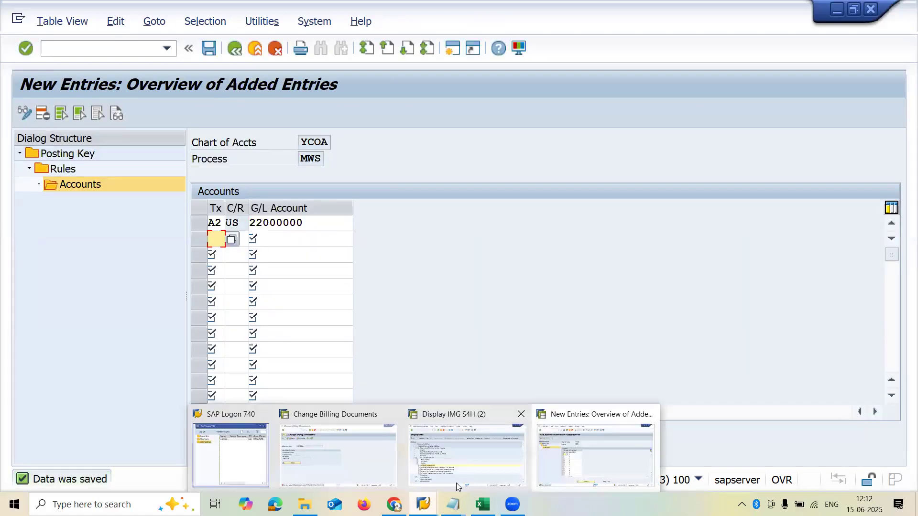
click(365, 468)
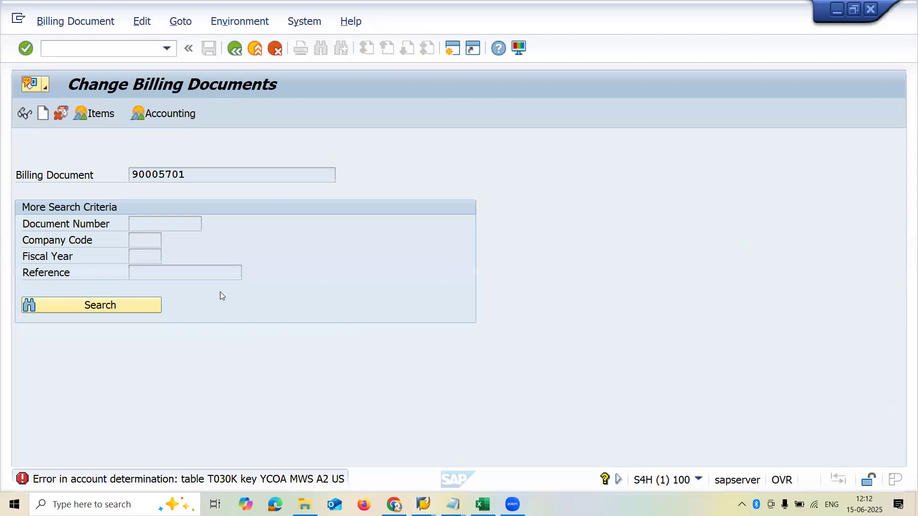
Step: Reopen VF02 via /N, release billing document 90005701, and show its accounting documents
text(/N)
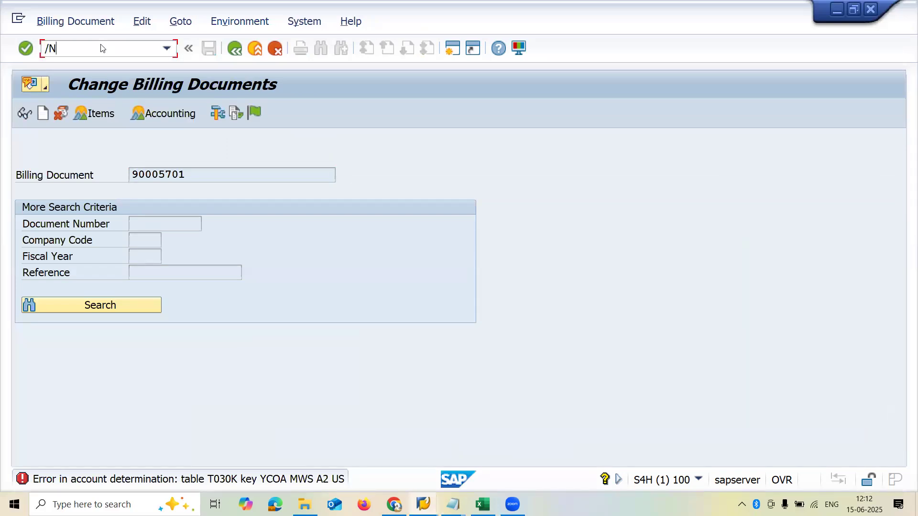
key(Return)
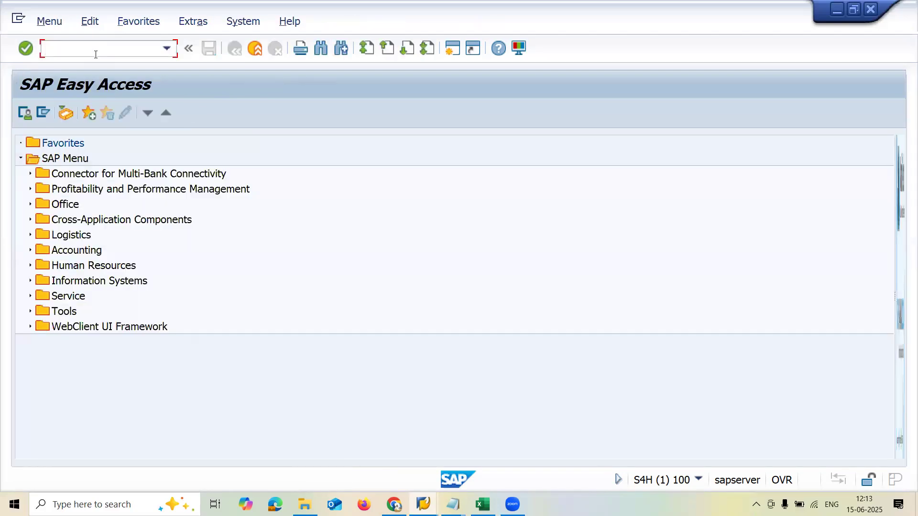
text(VF02)
key(Return)
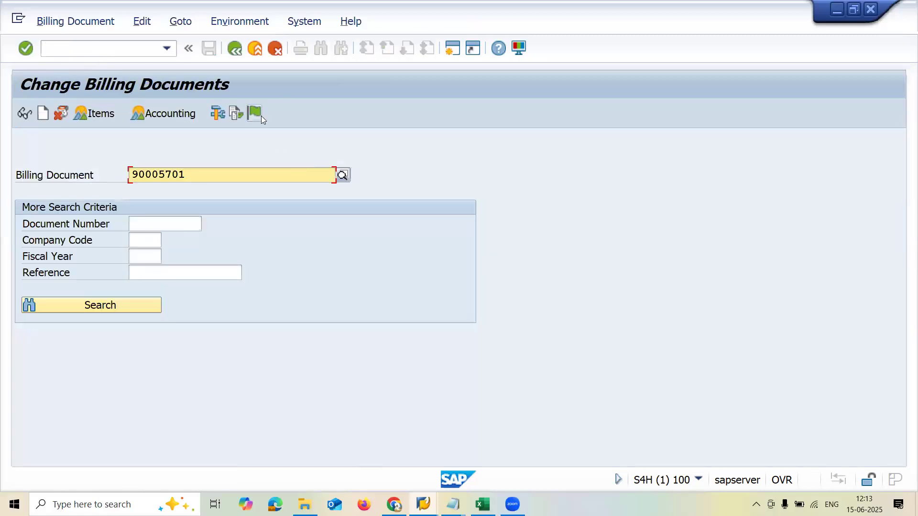
click(261, 115)
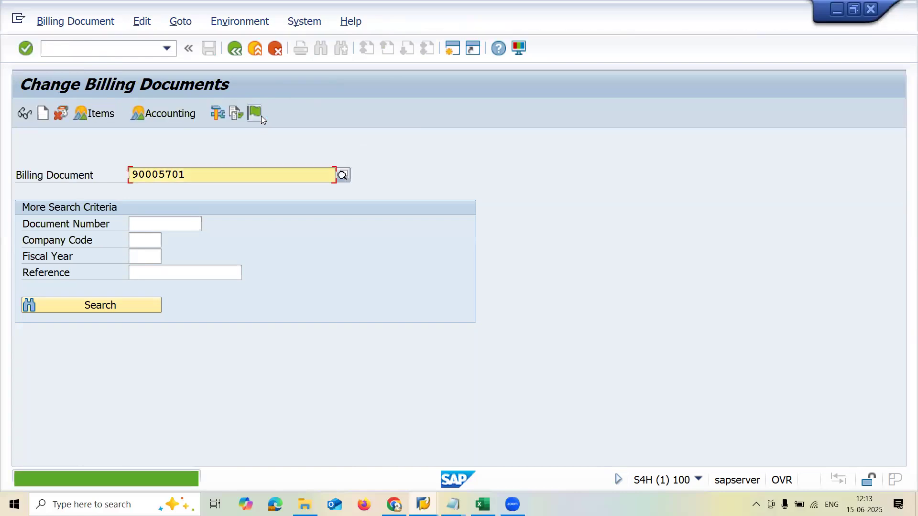
click(181, 116)
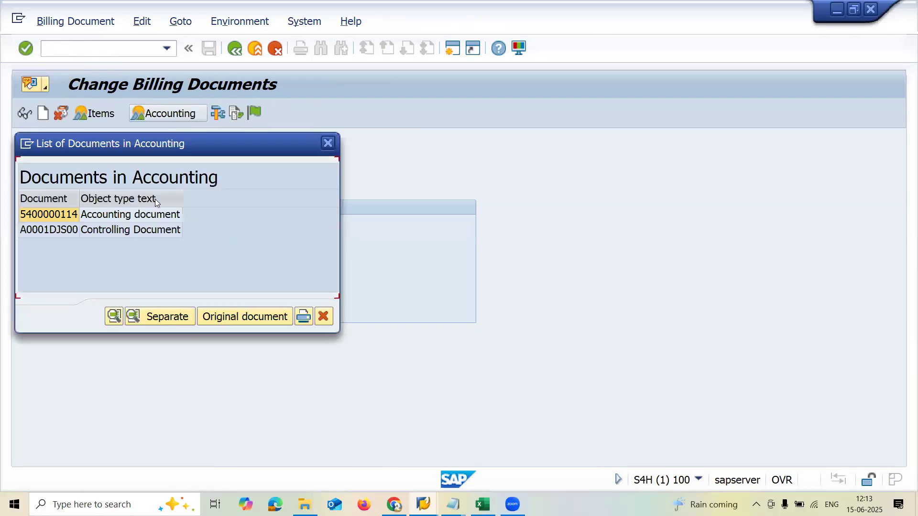
double_click(153, 215)
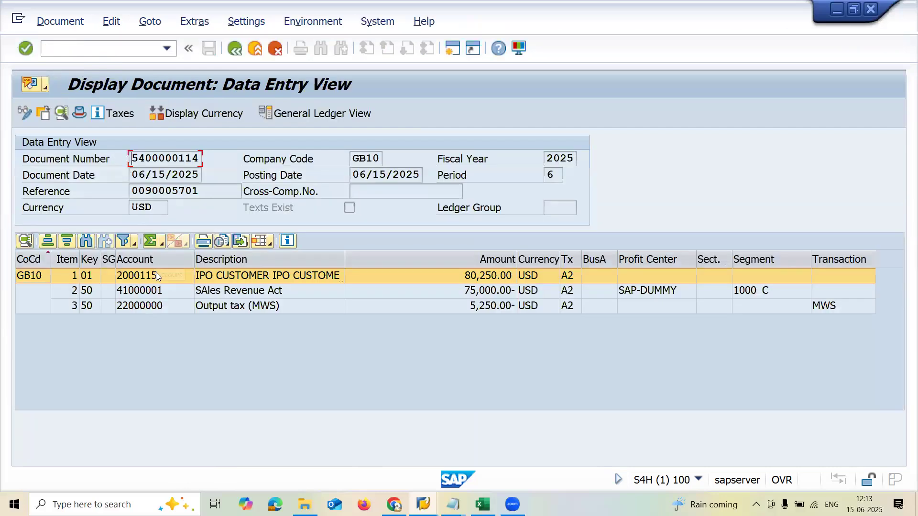
click(177, 306)
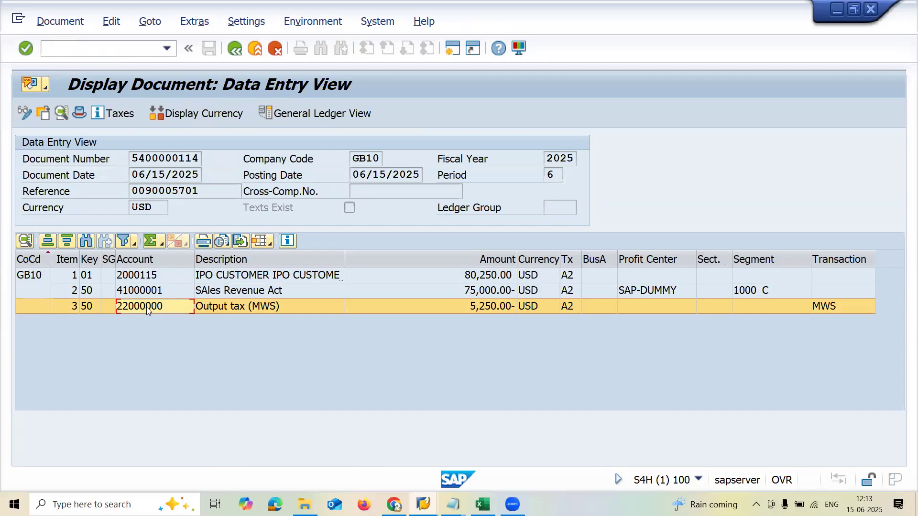
click(483, 504)
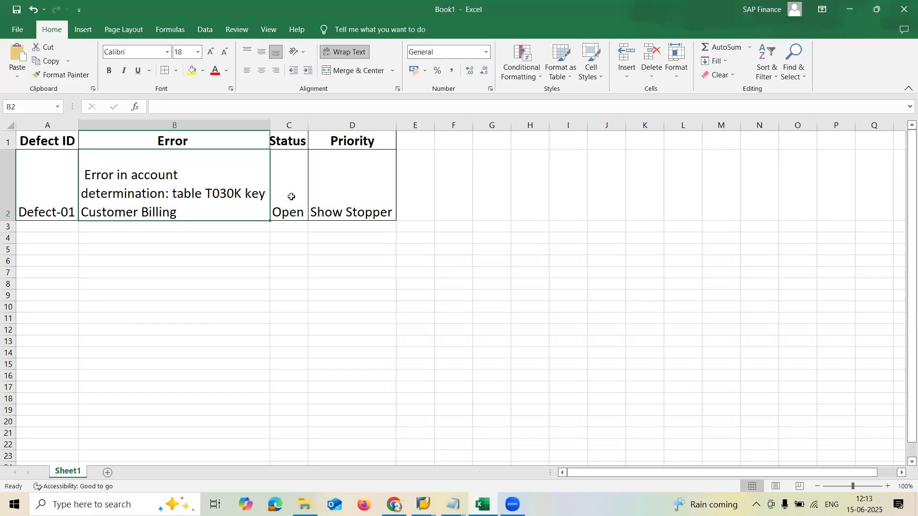
click(291, 197)
text(CLOSE)
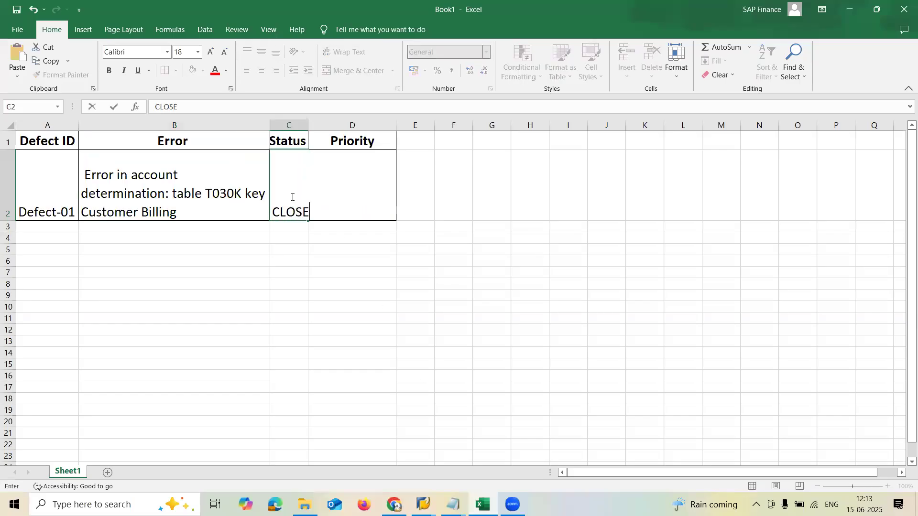
key(Return)
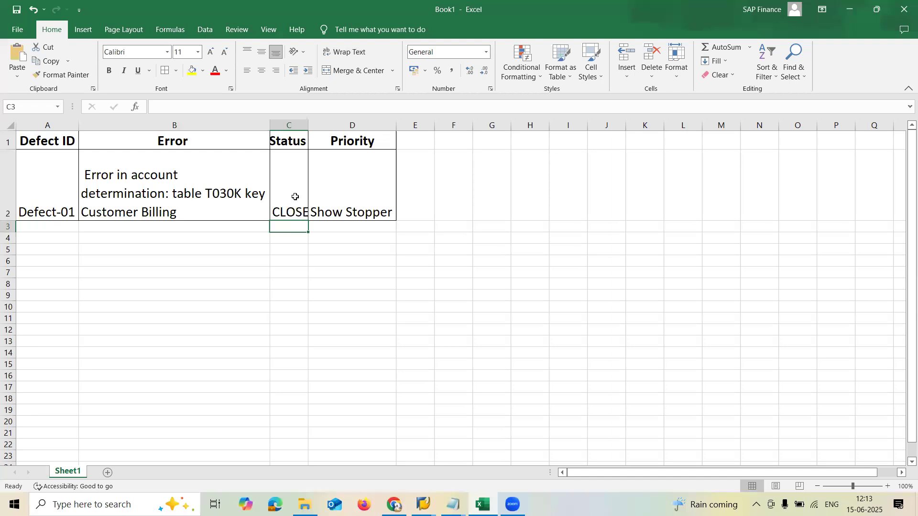